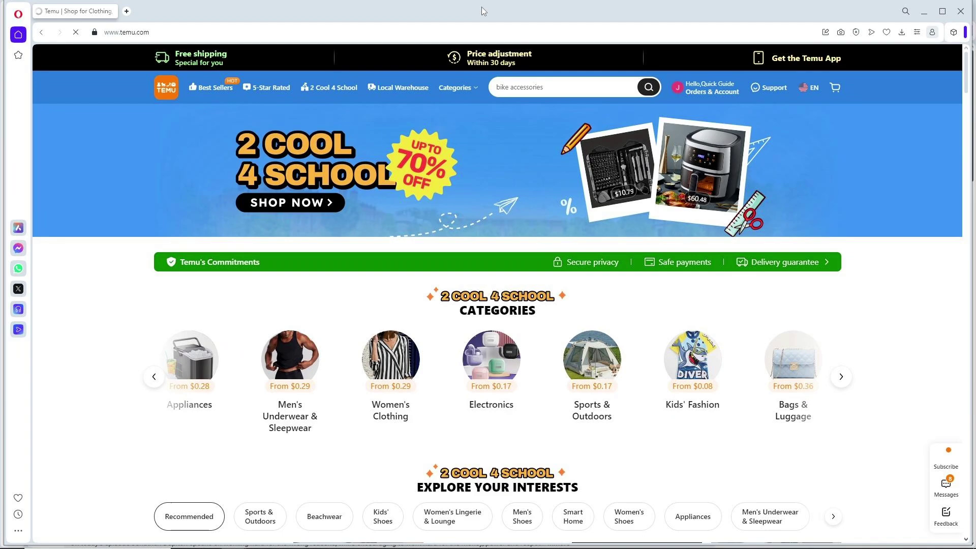
scroll(465, 168, down, 4)
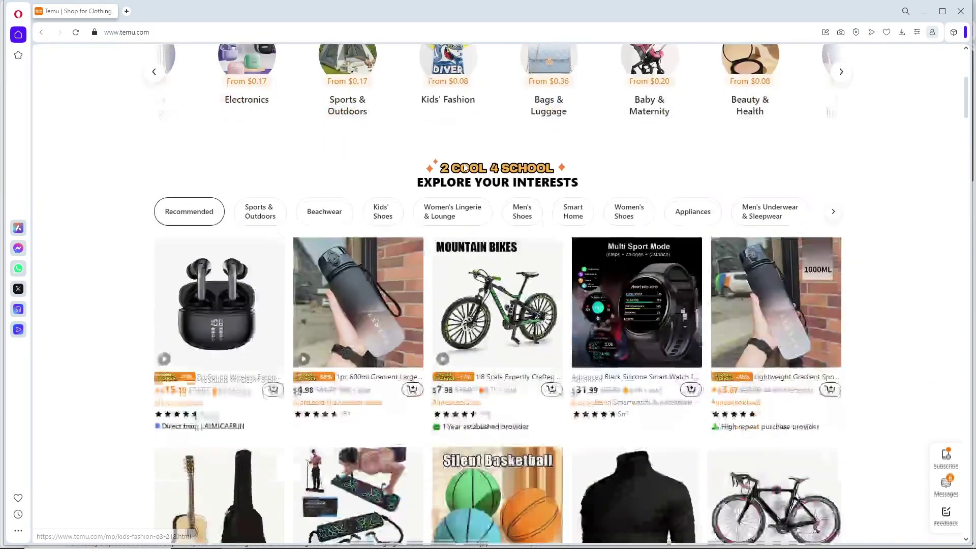
scroll(465, 168, down, 2)
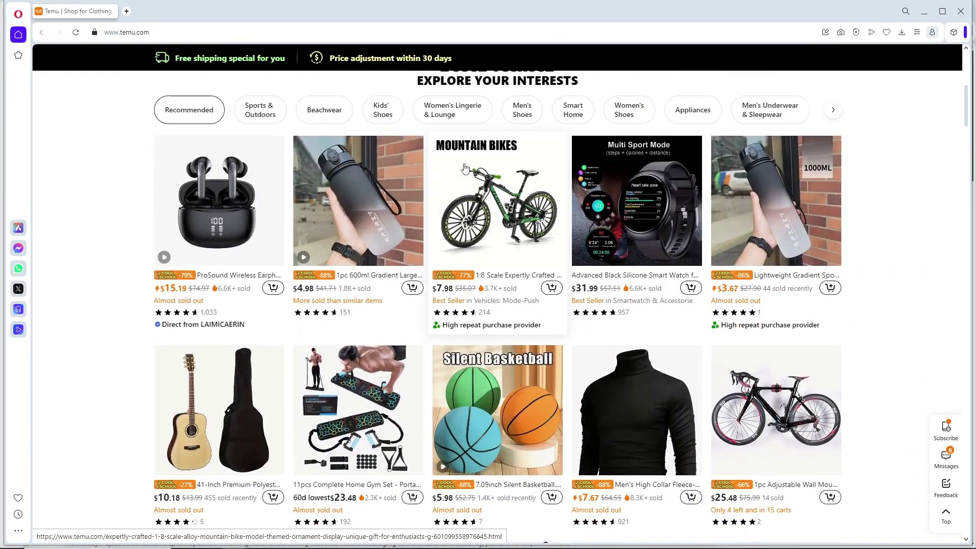
- Open the 1pc 600ml gradient sports water bottle listing from the product grid
click(361, 208)
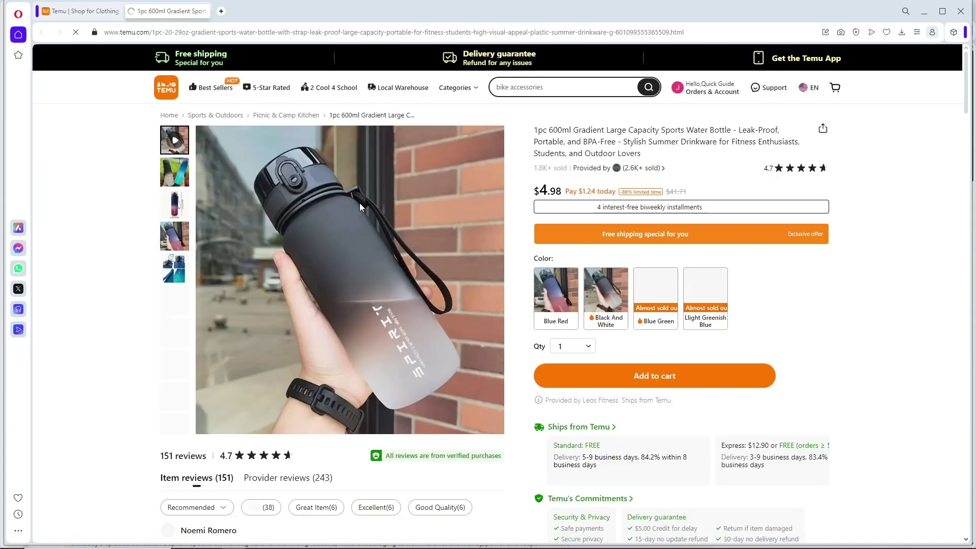
- Add the Blue Red 600ml gradient bottle to the cart and go to the cart page
click(603, 377)
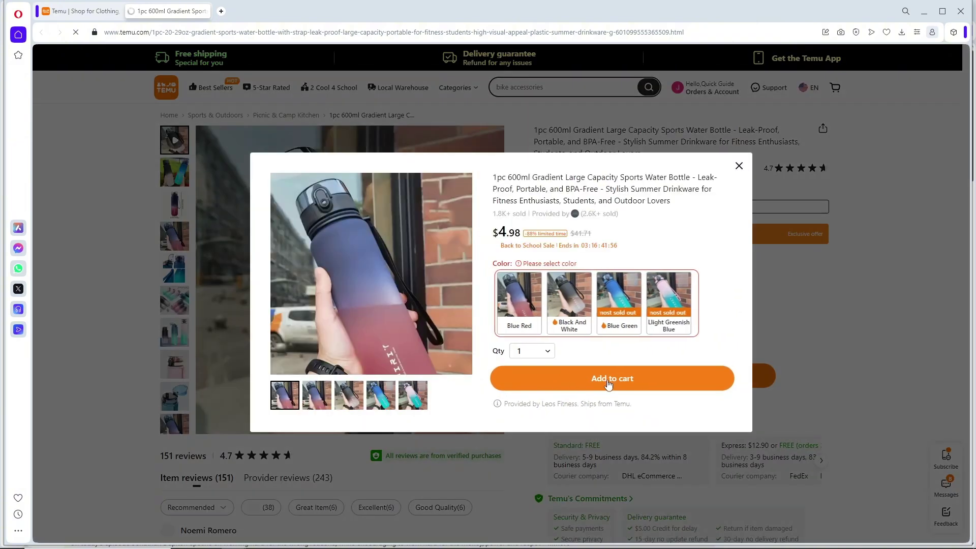
click(533, 305)
click(610, 383)
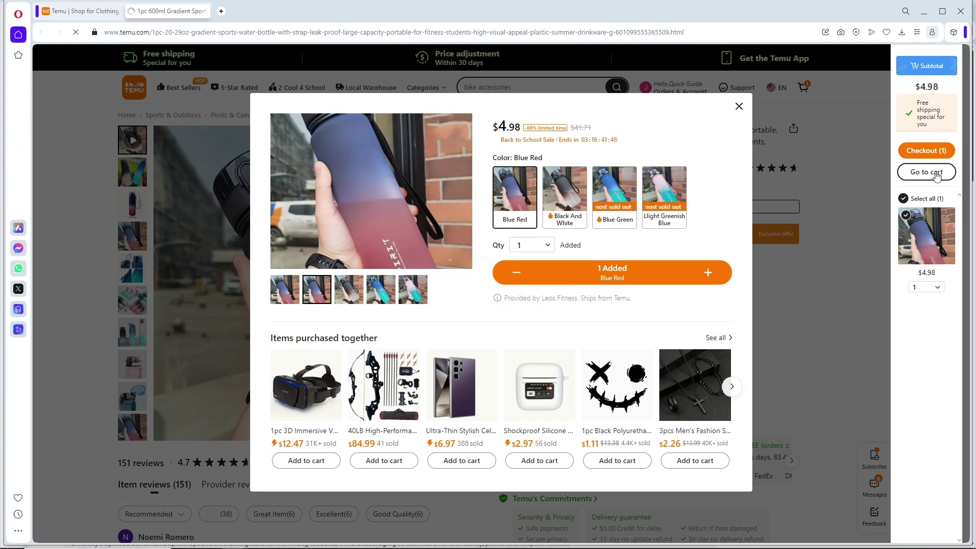
click(937, 176)
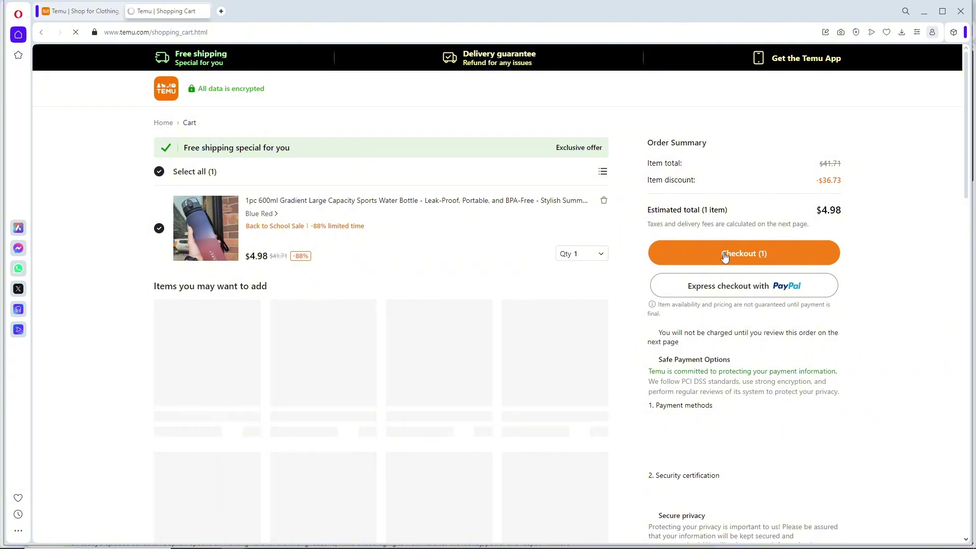
- Proceed from the cart to checkout, showing free shipping and a $5.39 total
click(725, 257)
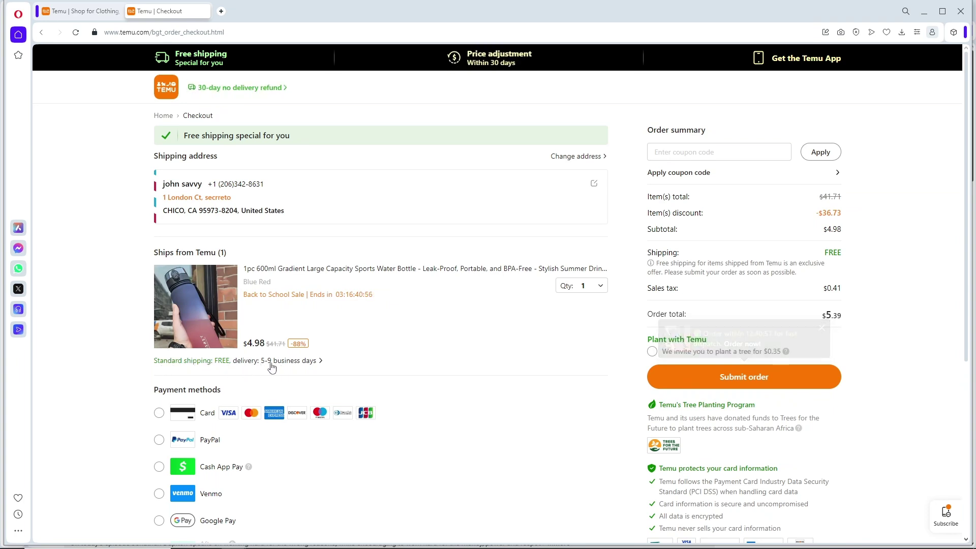
- Switch delivery from Standard to Express shipping at $12.90
click(247, 363)
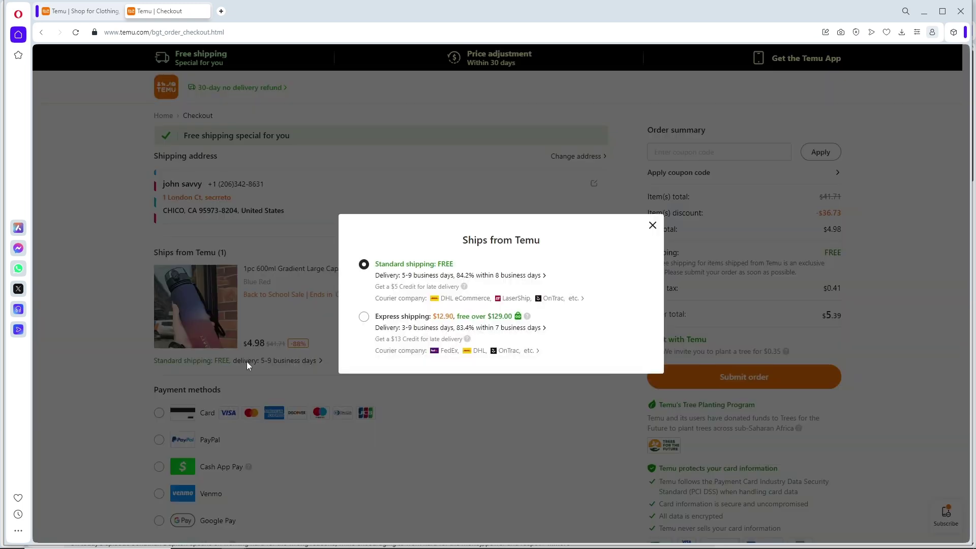
click(364, 317)
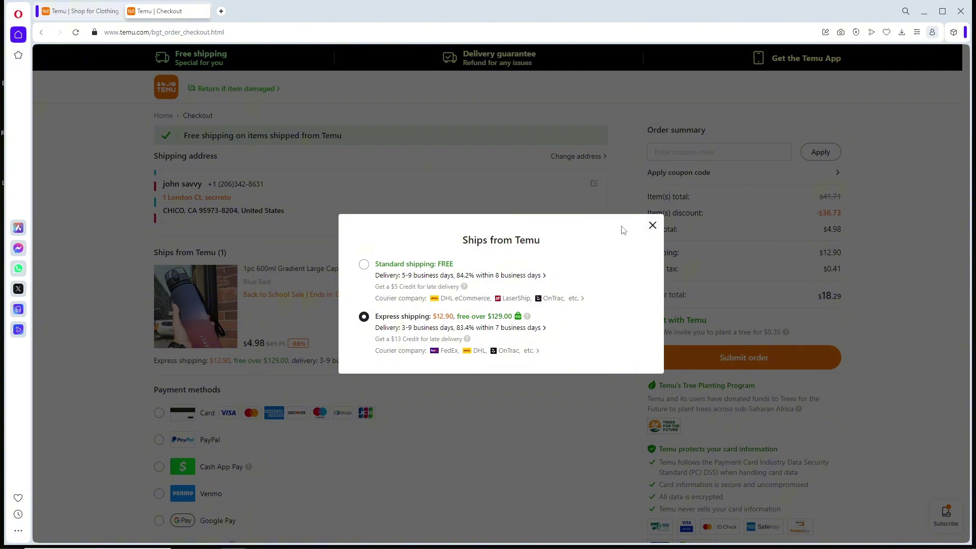
click(653, 227)
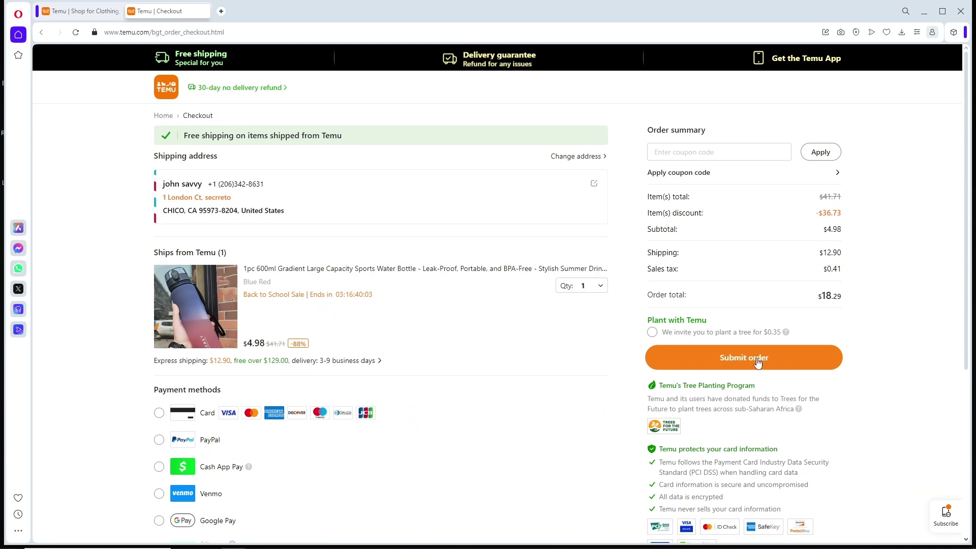
- Highlight the $12.90 shipping charge in the summary and reopen the Express shipping options
drag(648, 252, 679, 259)
drag(741, 255, 847, 254)
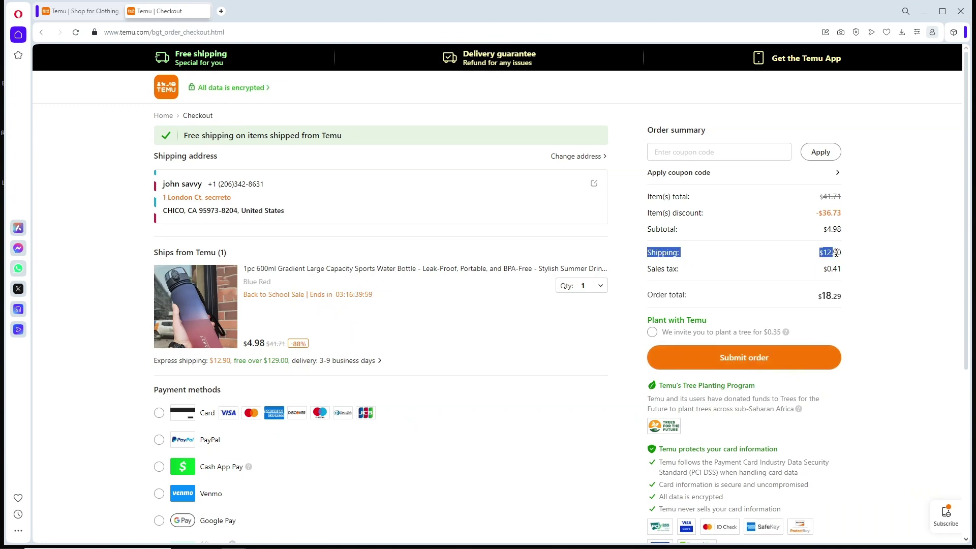
double_click(830, 253)
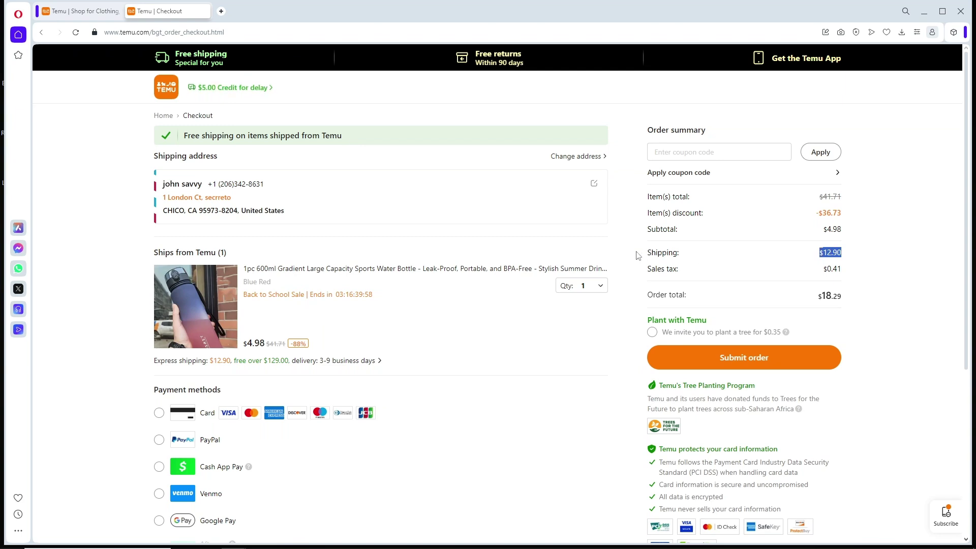
drag(639, 255, 831, 253)
double_click(832, 255)
click(183, 361)
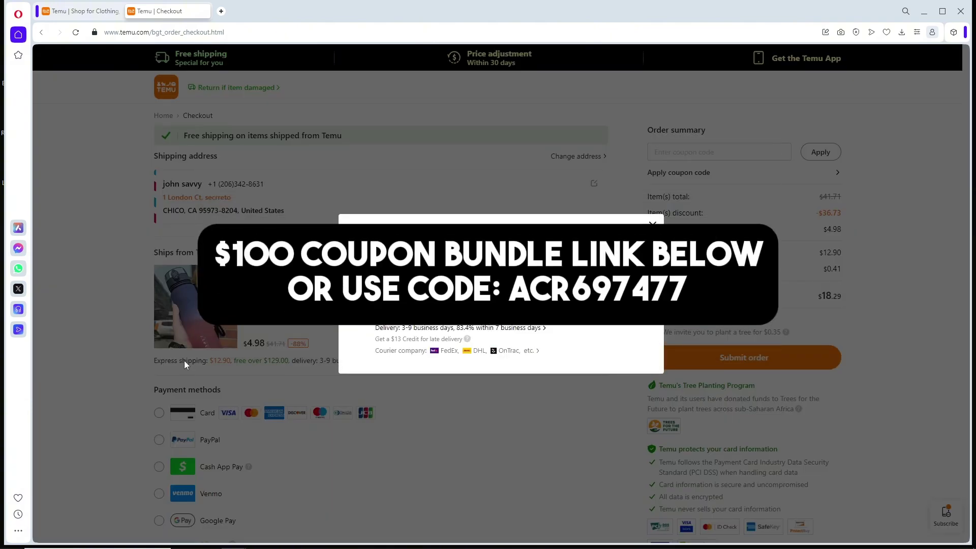